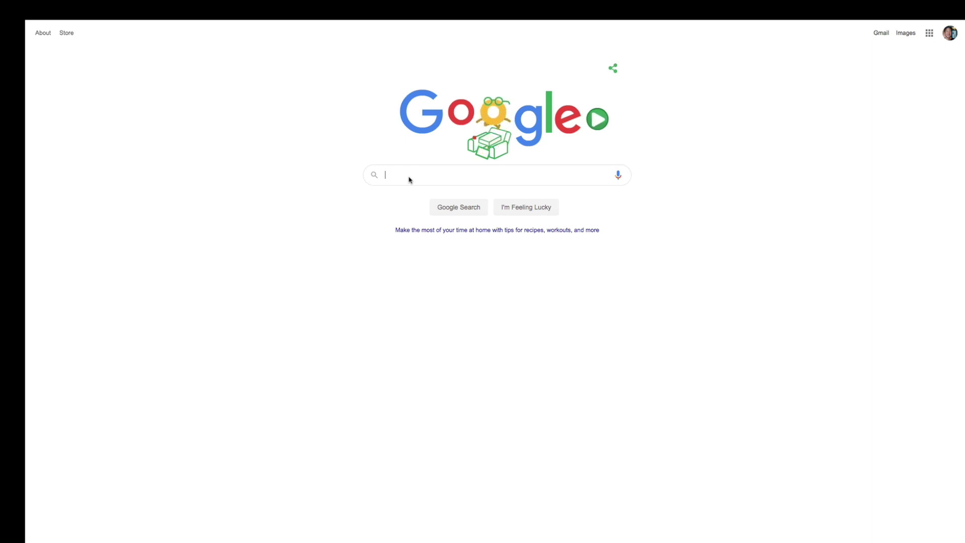
Step: Search Google for 'recaptcha' and open the 'reCAPTCHA: Easy on Humans, Hard on Bots' result
text(re)
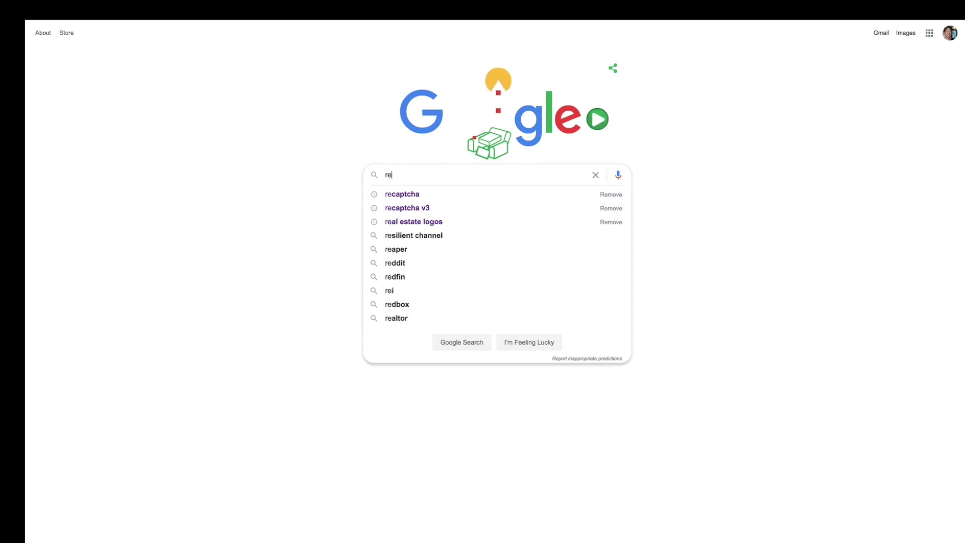
key(Down)
key(Return)
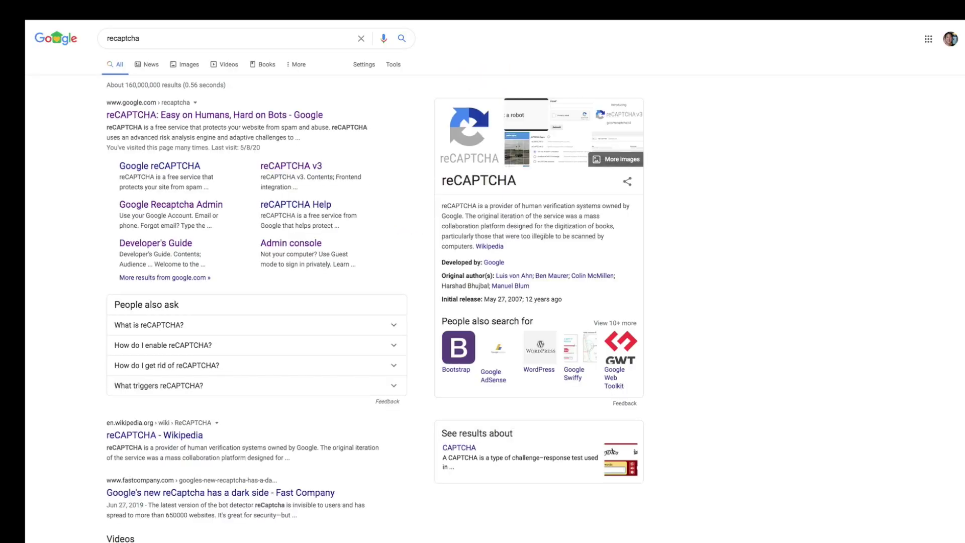
click(250, 118)
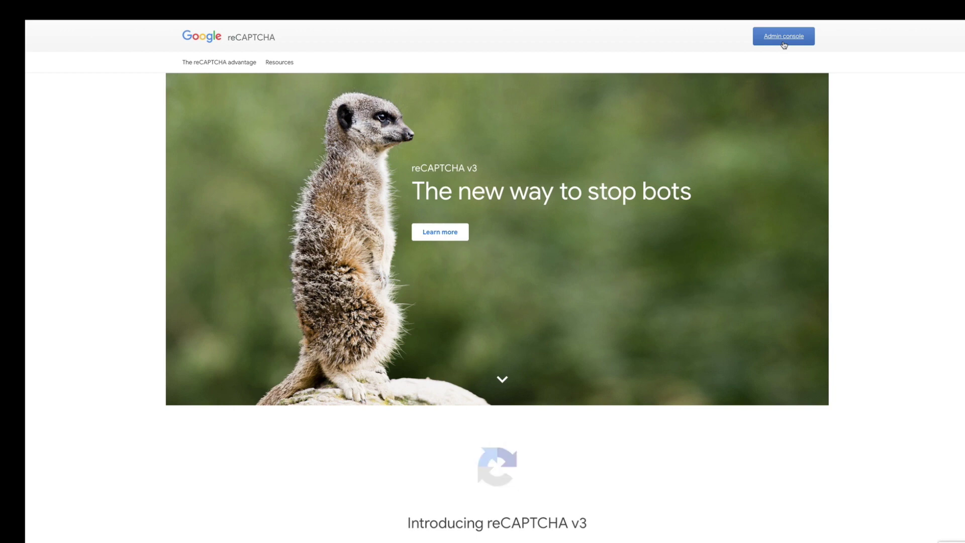
Step: In the Admin Console, register a reCAPTCHA v3 site labelled 'BOS Tutor' for domain bostutor.com
click(783, 44)
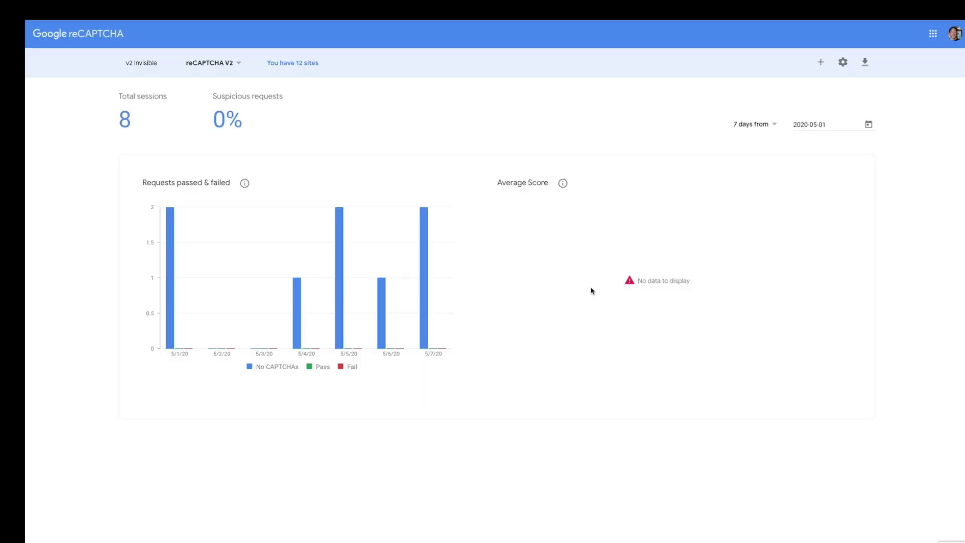
click(821, 63)
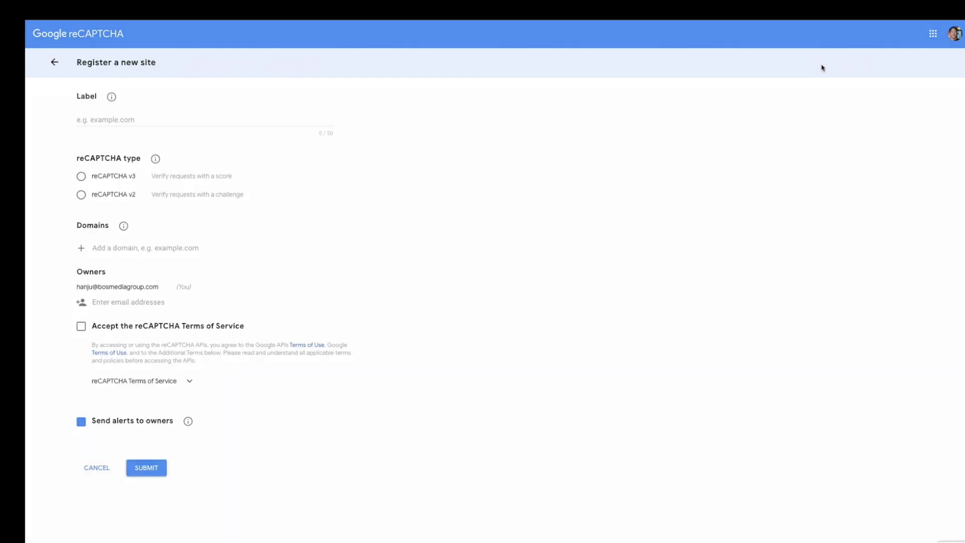
click(205, 124)
text(BOS )
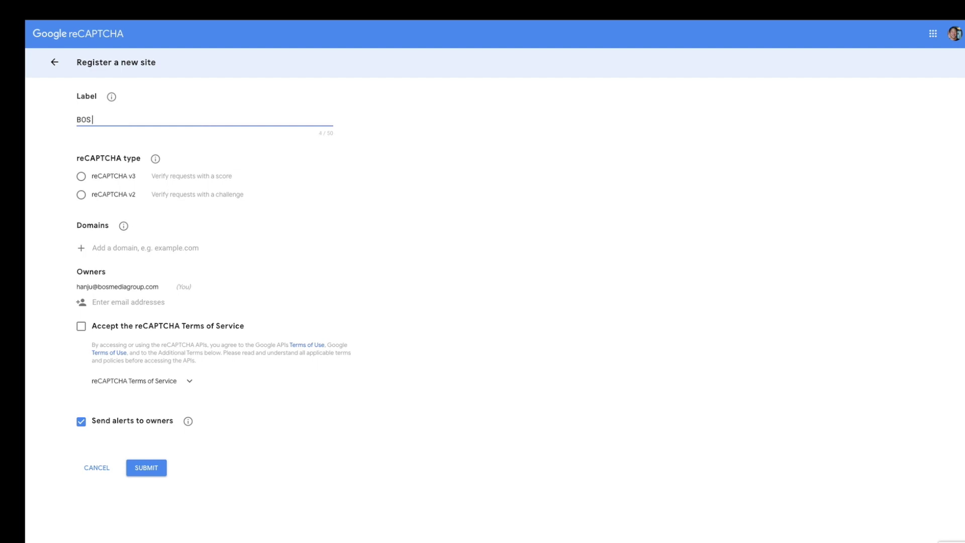
text(Tutor)
click(81, 176)
click(106, 248)
text(b)
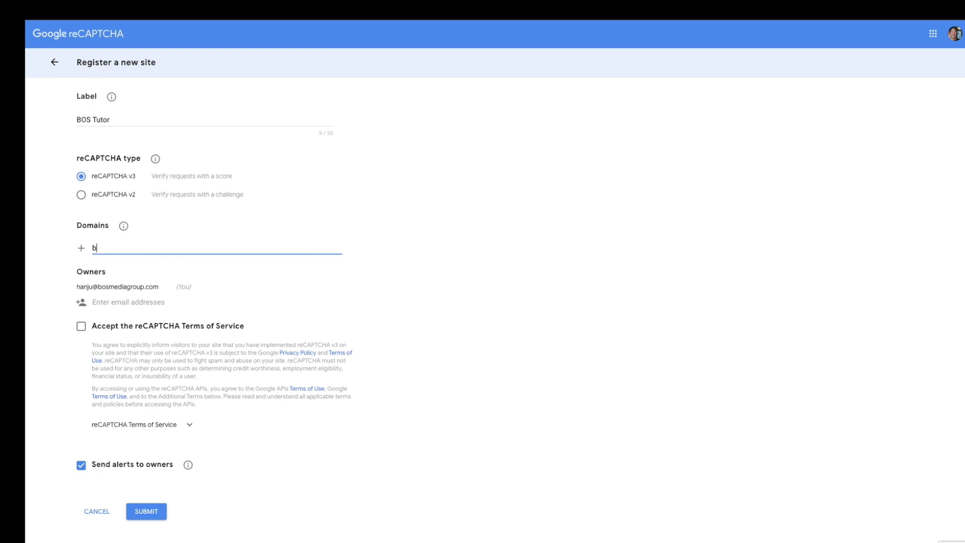
text(ostutor.com)
key(Tab)
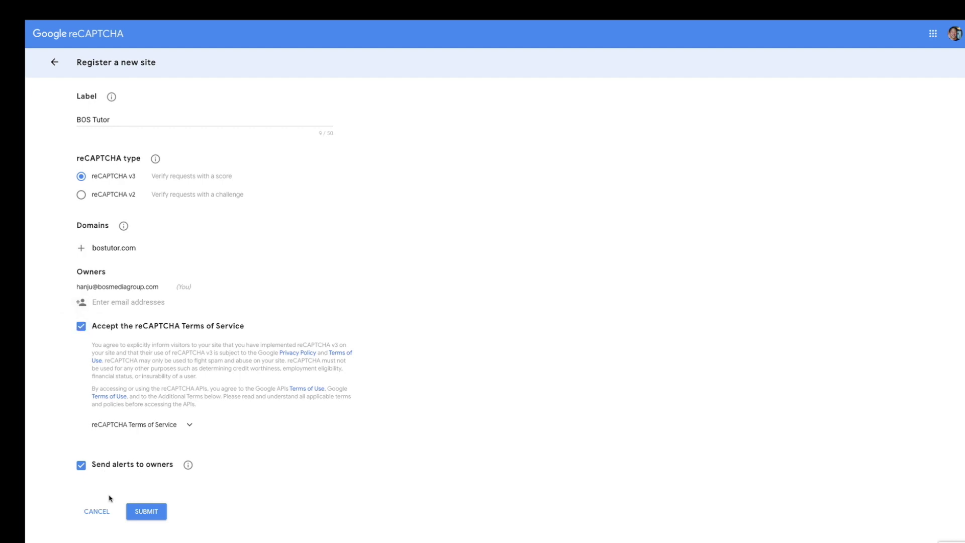
click(155, 513)
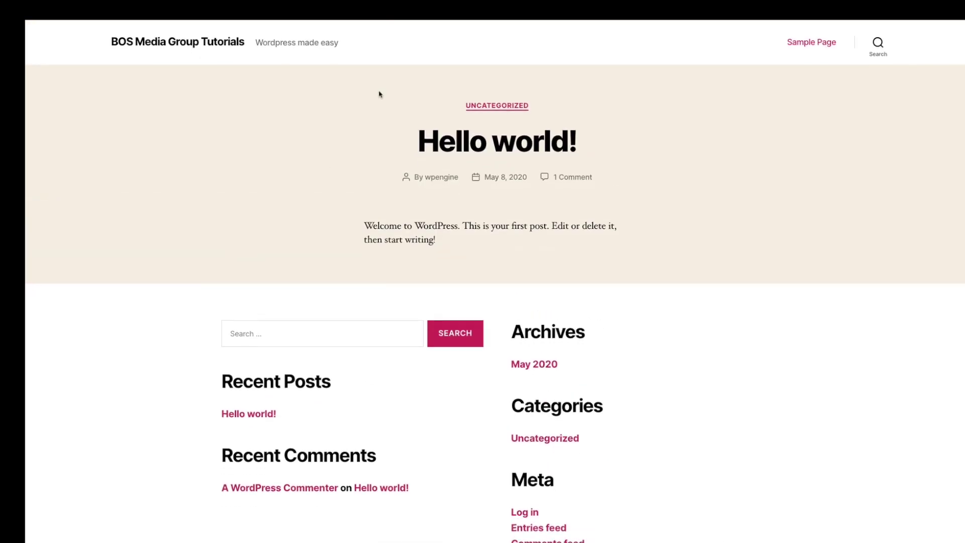
Step: Open the live Sample Page and scroll through its contact form
click(809, 44)
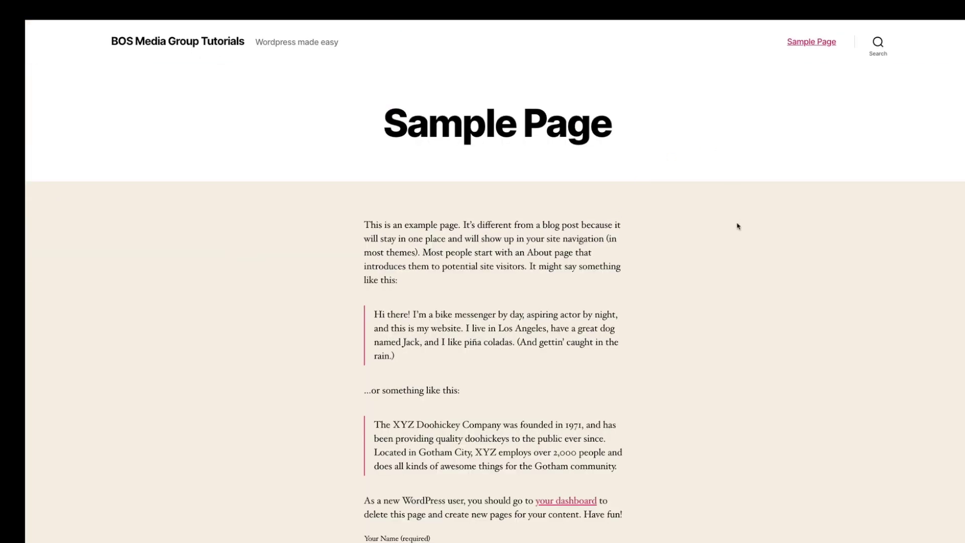
scroll(736, 224, down, 5)
scroll(126, 189, up, 5)
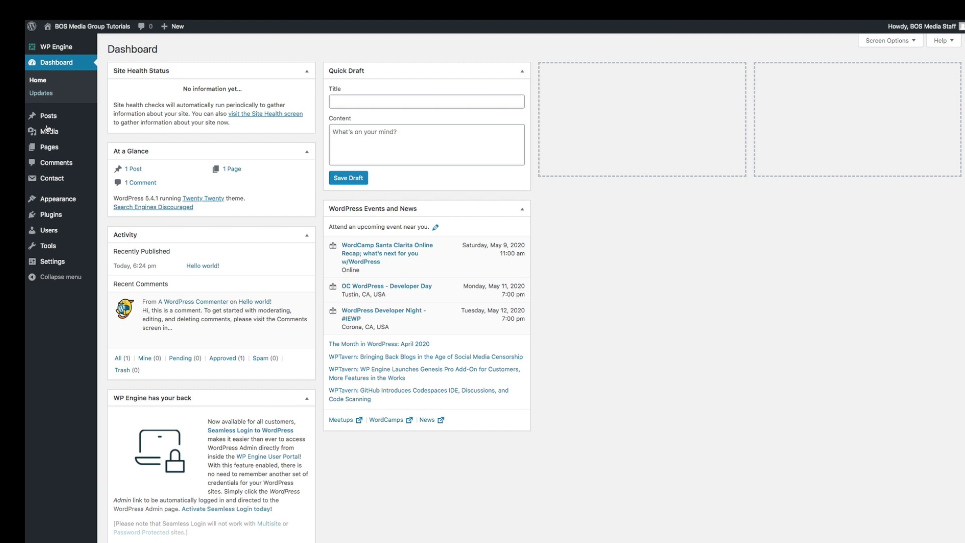
Step: Paste the reCAPTCHA site key and secret key into Contact Form 7's Integration setup and save
mouse_move(51, 179)
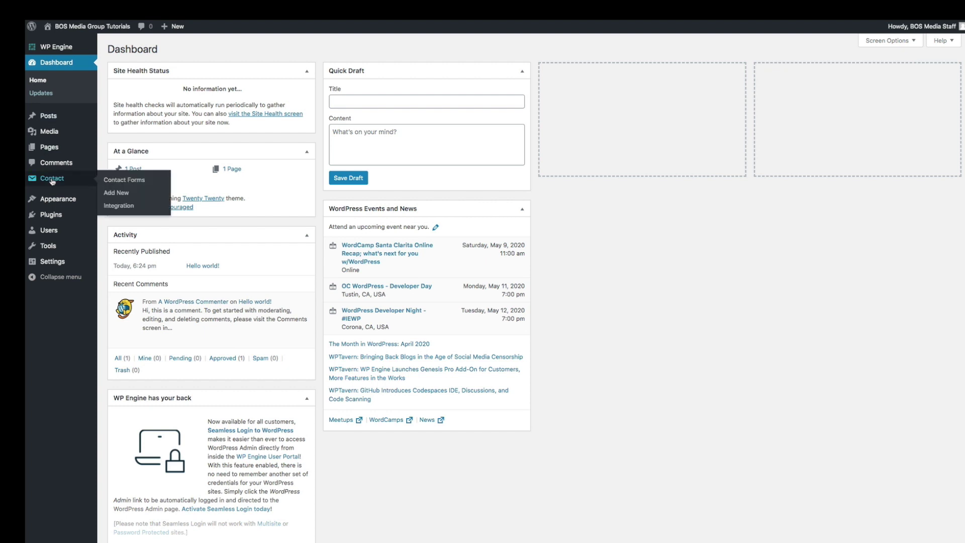
click(117, 206)
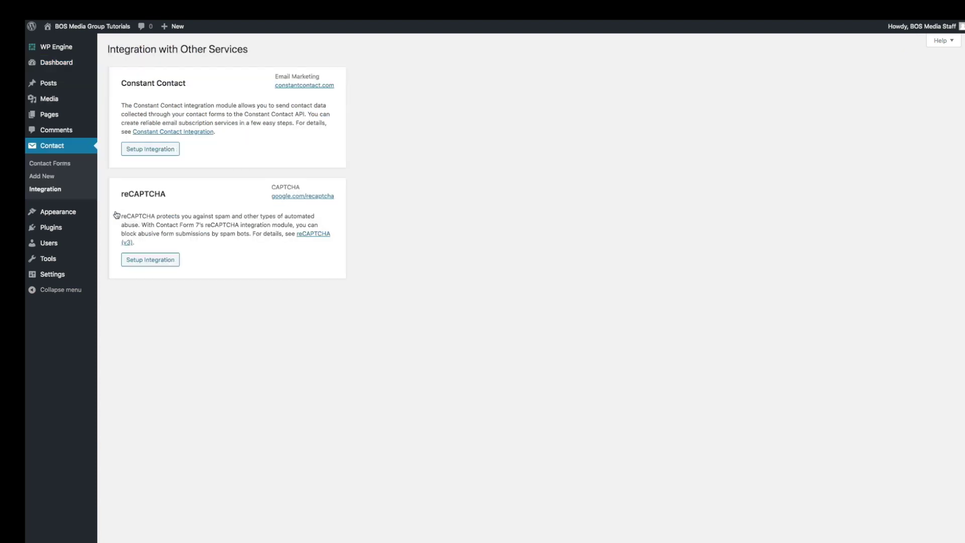
click(147, 266)
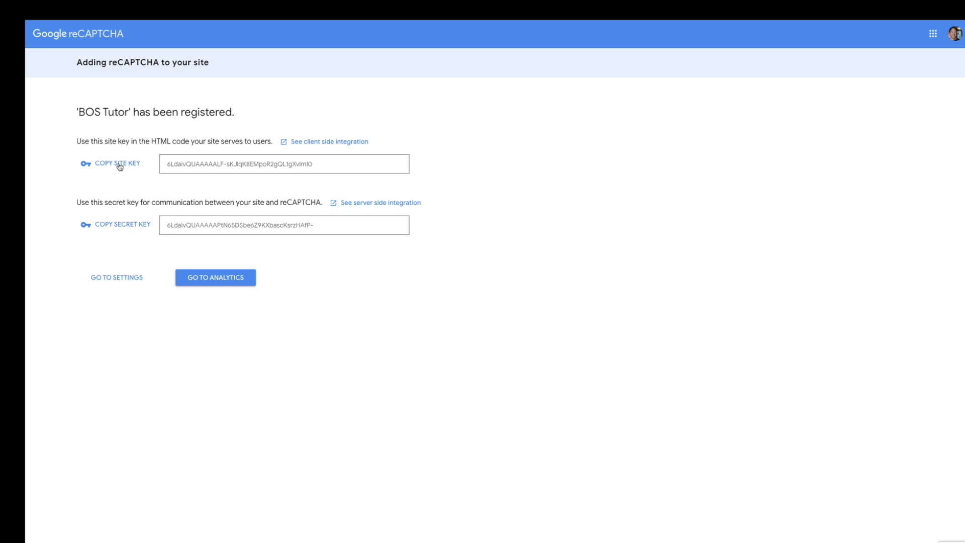
click(119, 165)
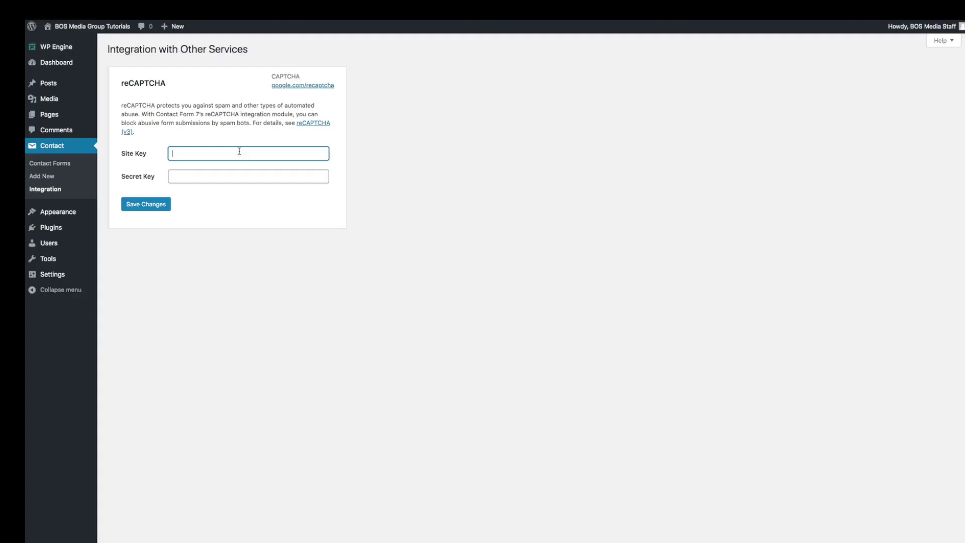
key(super+v)
key(Tab)
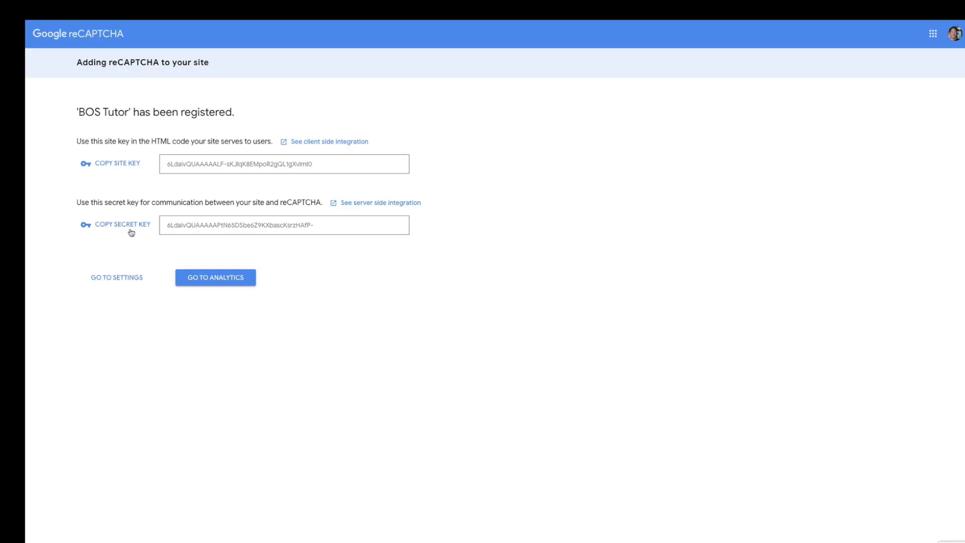
click(119, 224)
key(super+v)
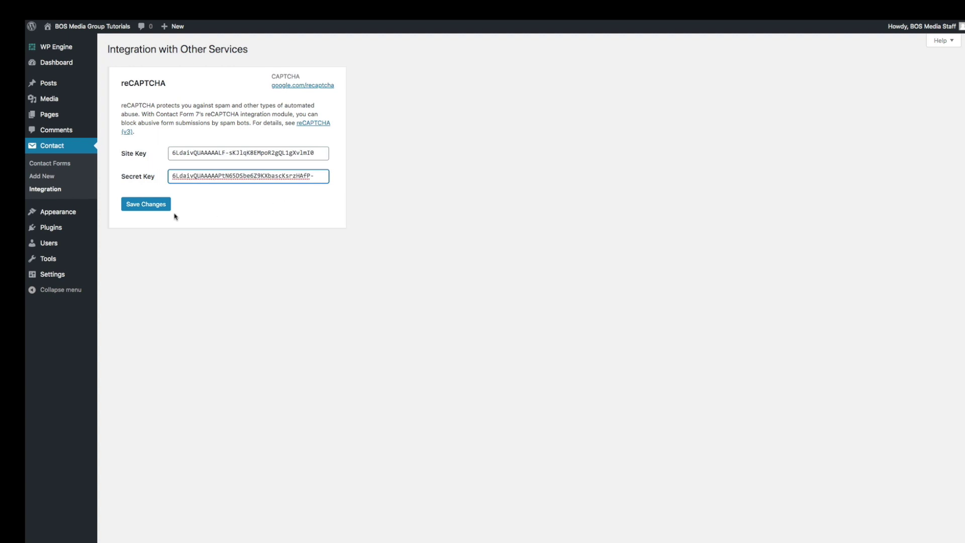
click(146, 206)
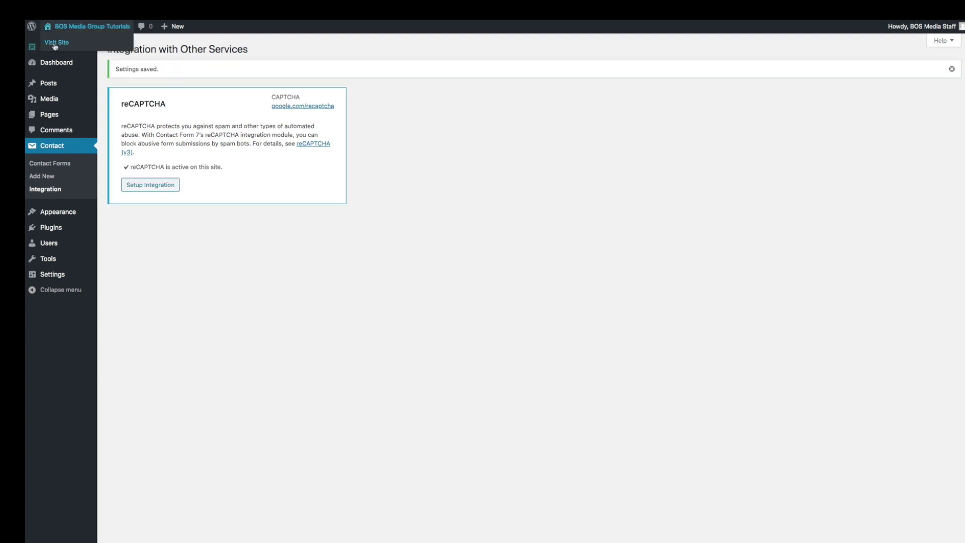
Step: Visit the live Sample Page and check the reCAPTCHA badge at the bottom right
click(56, 43)
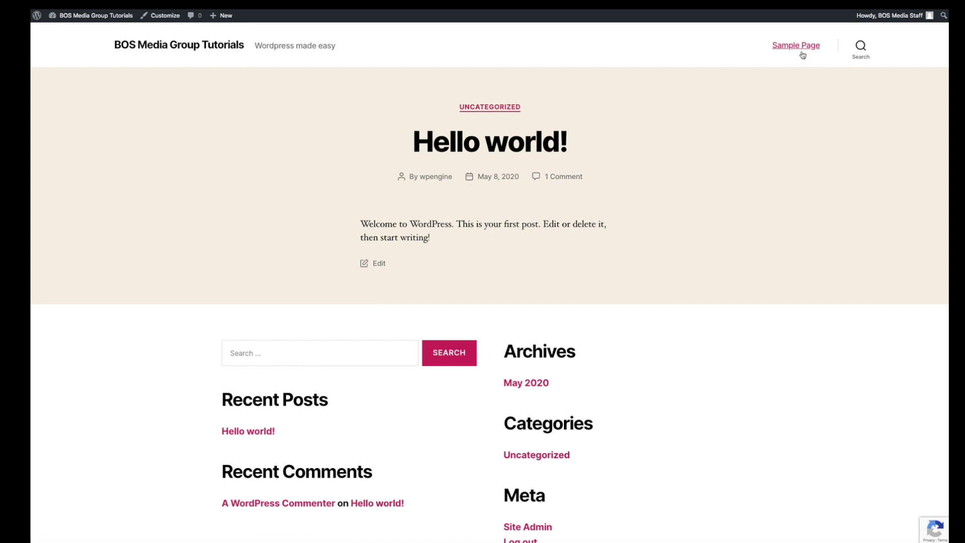
click(803, 55)
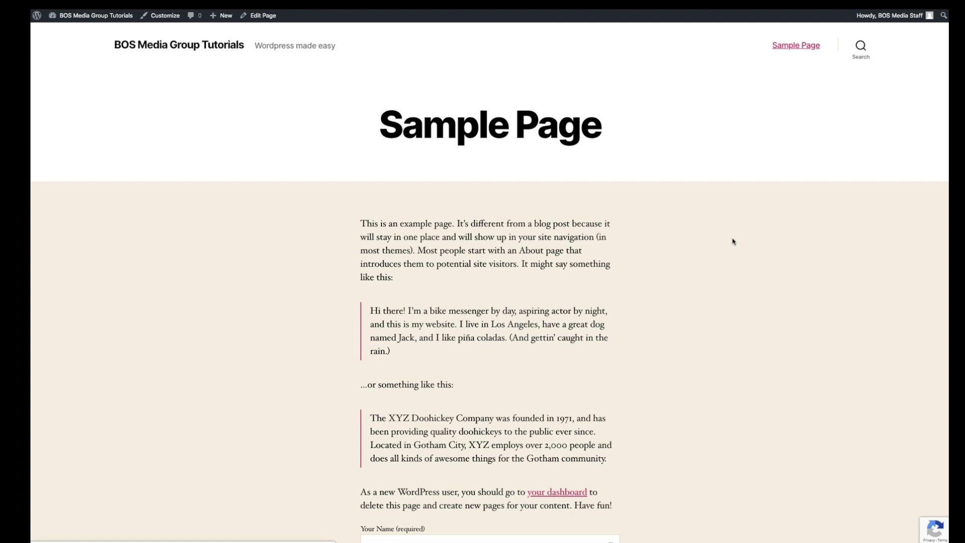
mouse_move(930, 526)
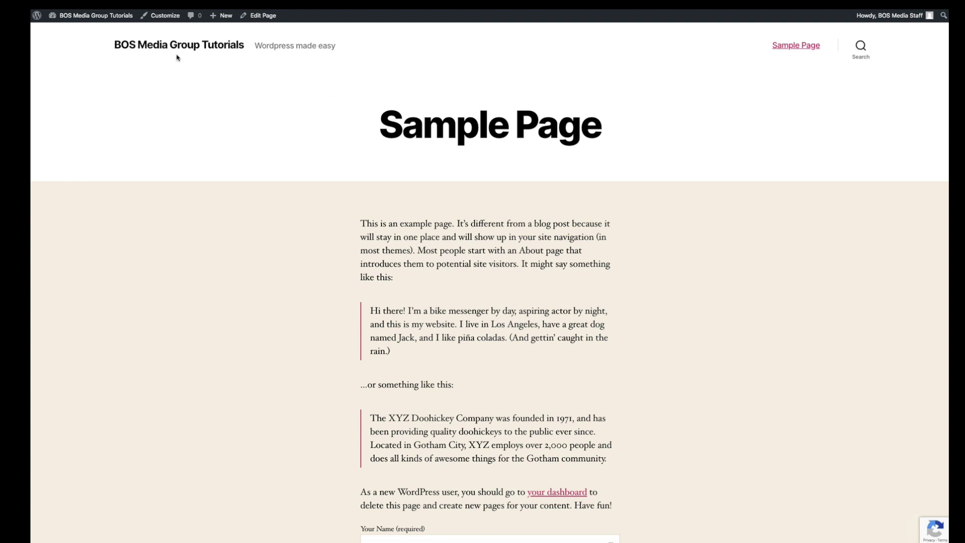
Step: Publish the Additional CSS rule .grecaptcha-badge {opacity:0 !important;} in the Customizer
mouse_move(91, 15)
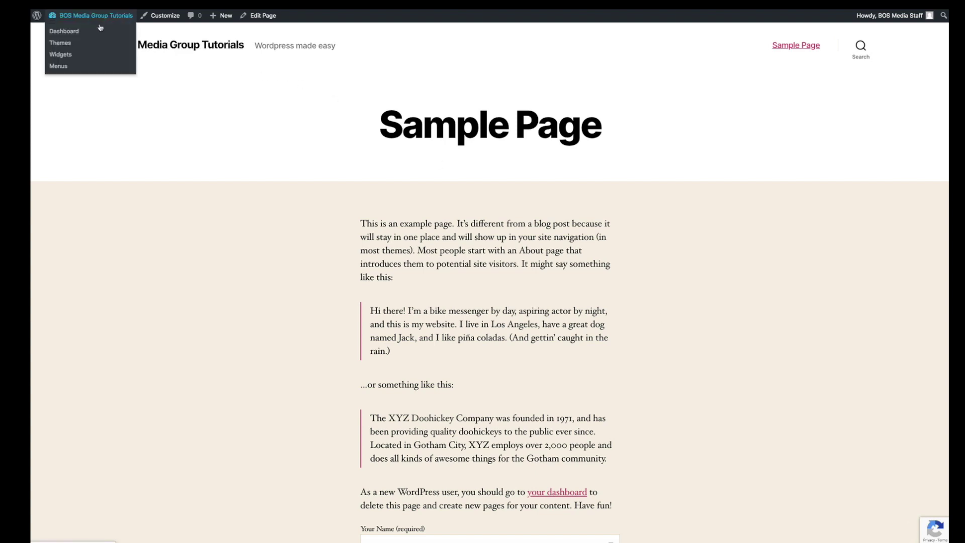
click(78, 35)
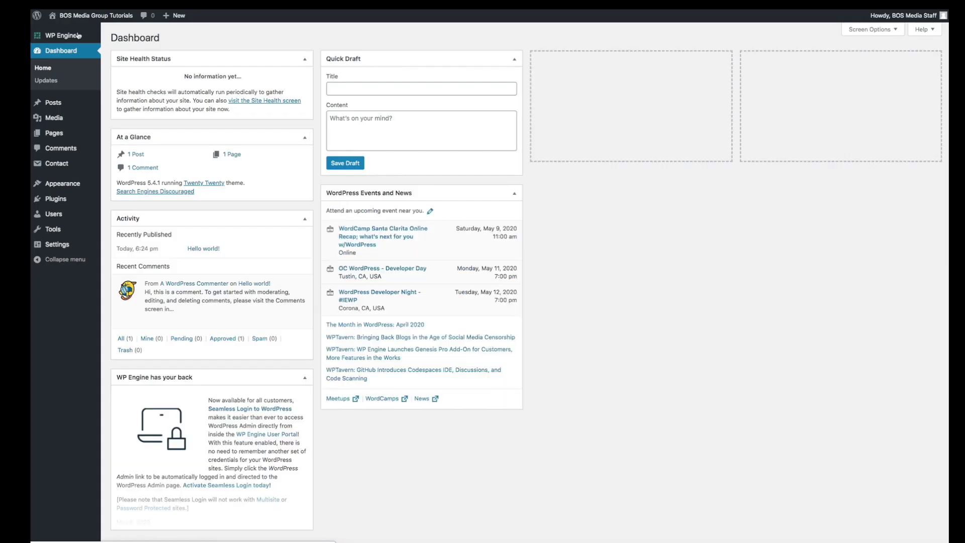
mouse_move(74, 182)
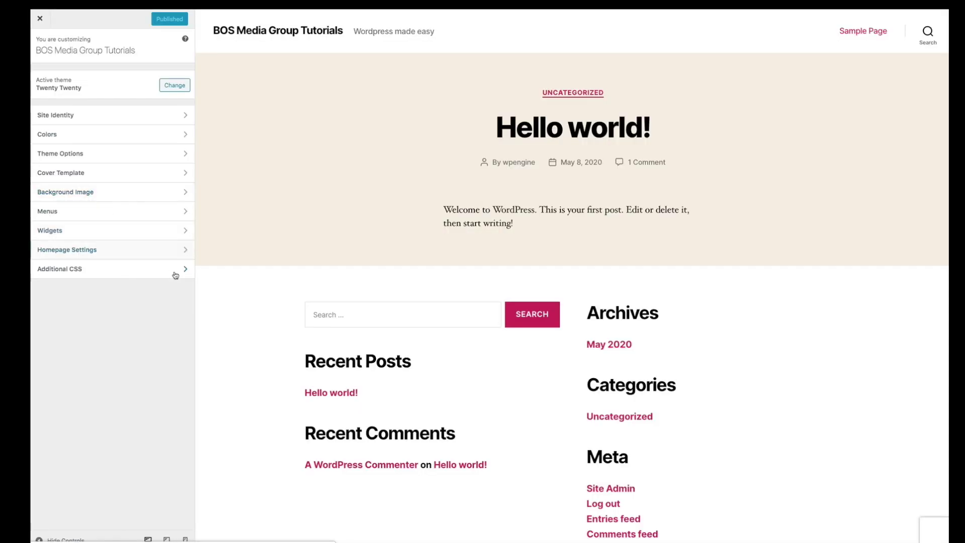
click(187, 272)
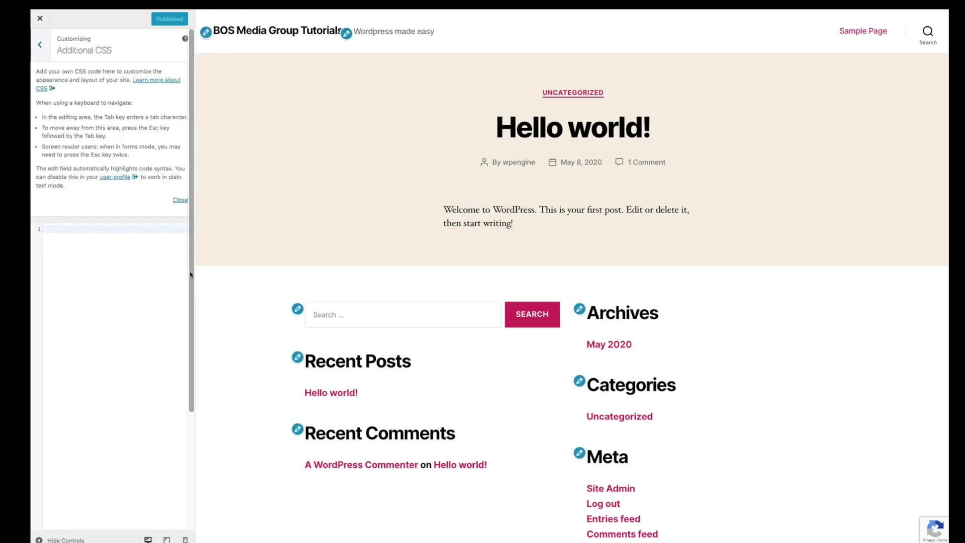
key(ctrl+v)
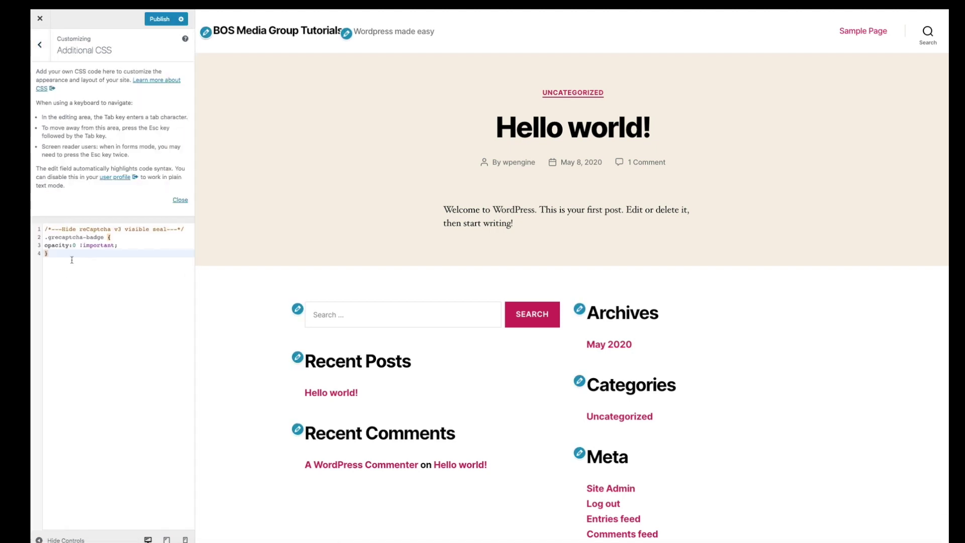
click(160, 23)
Step: Leave the Customizer and view the live Sample Page's contact form, now without the badge
click(39, 19)
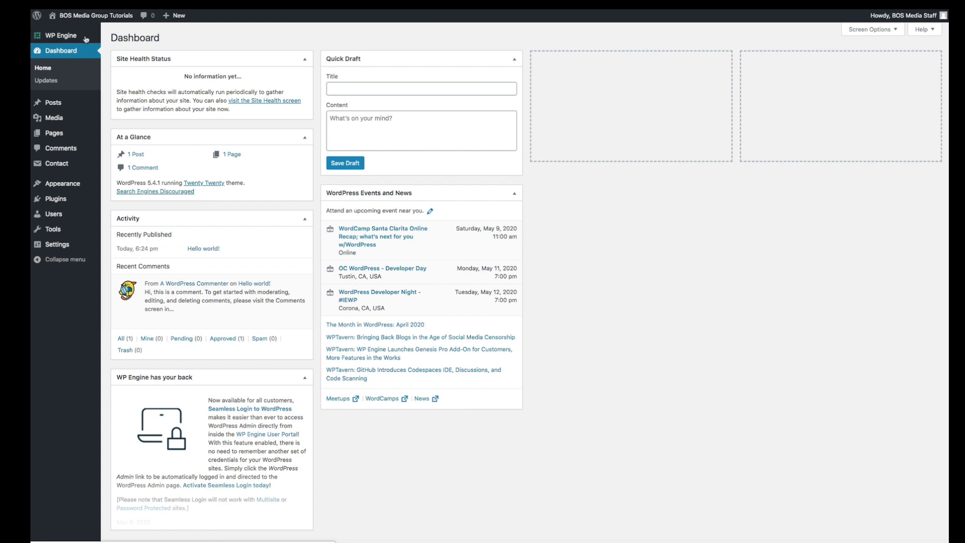
click(62, 32)
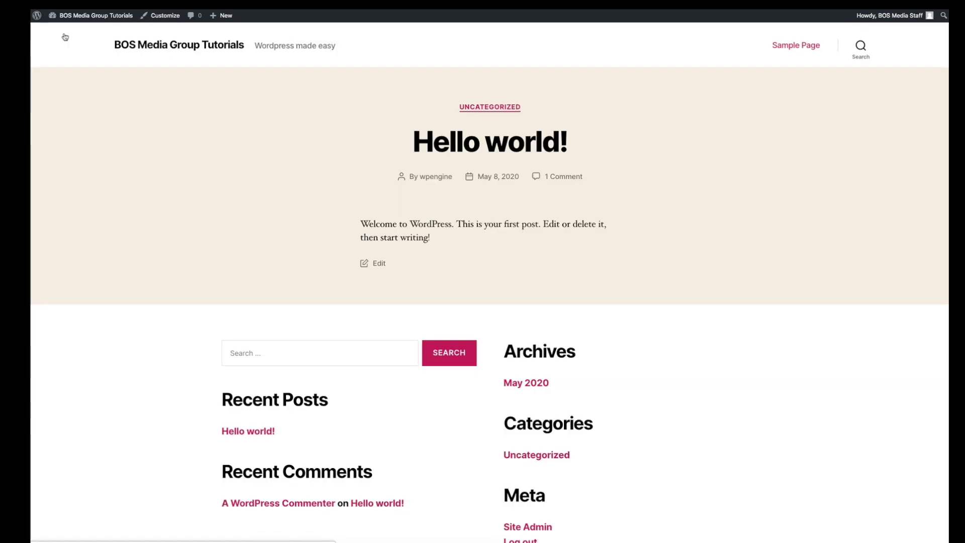
scroll(683, 465, down, 3)
scroll(683, 466, up, 3)
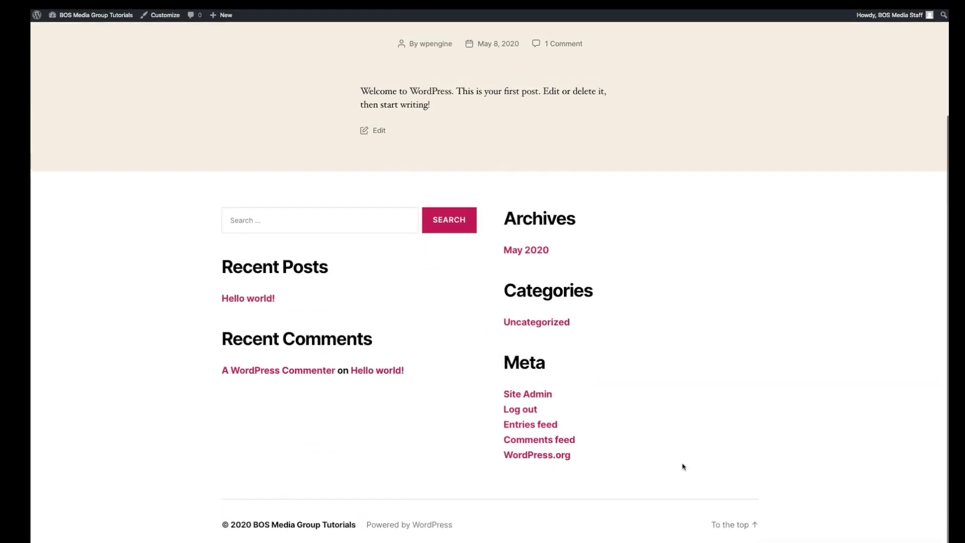
click(796, 51)
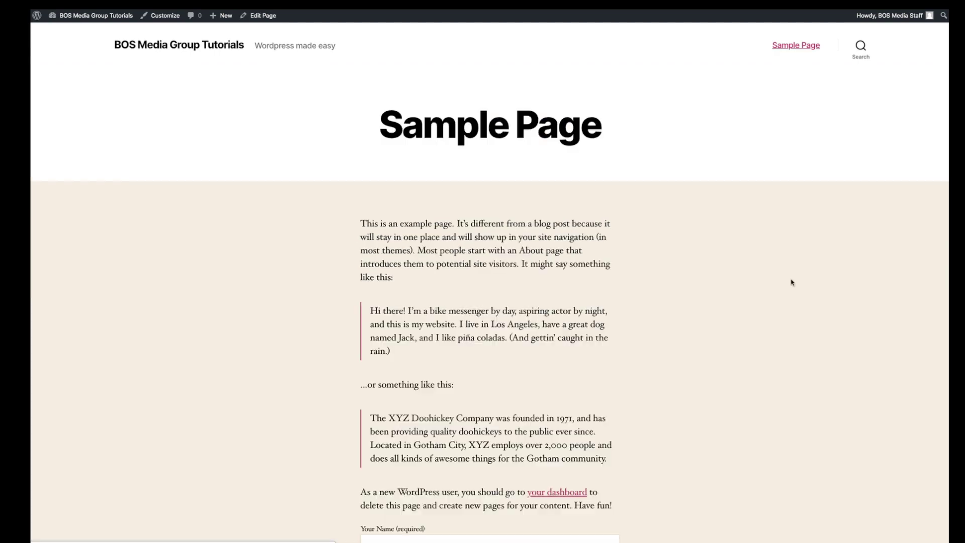
scroll(791, 283, down, 10)
scroll(792, 282, up, 5)
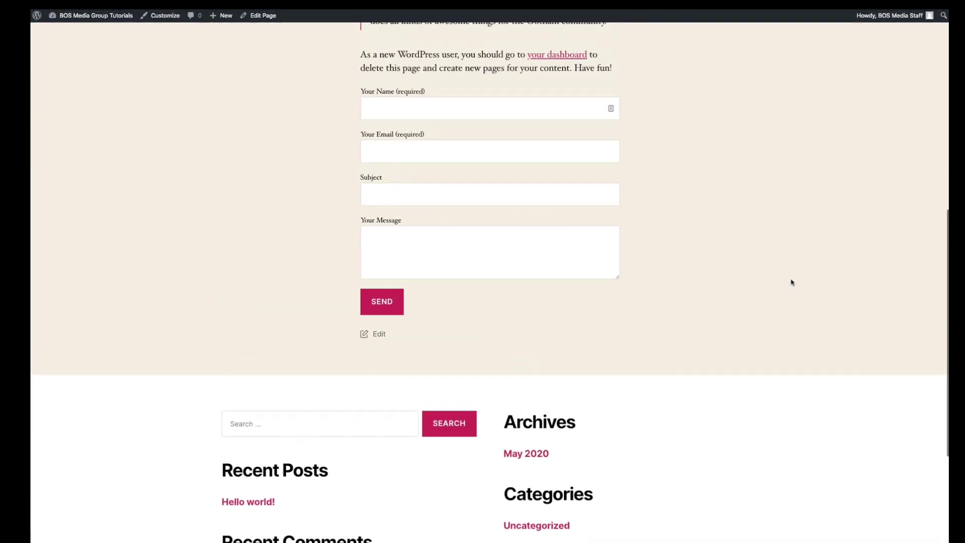